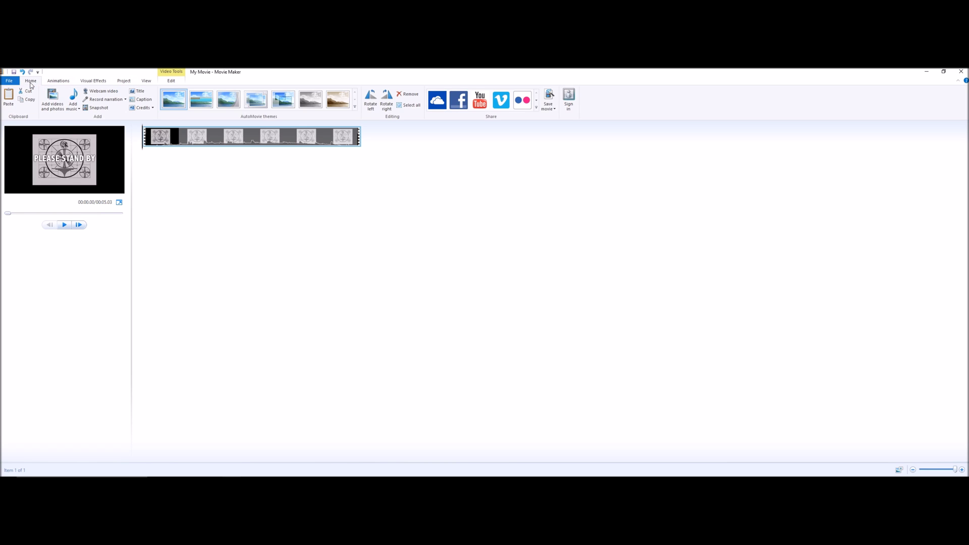
Try a File > Save movie preset, cancel that save, and reopen the File menu.
{"action": "left_click", "coordinate": [9, 80]}
{"action": "mouse_move", "coordinate": [26, 178]}
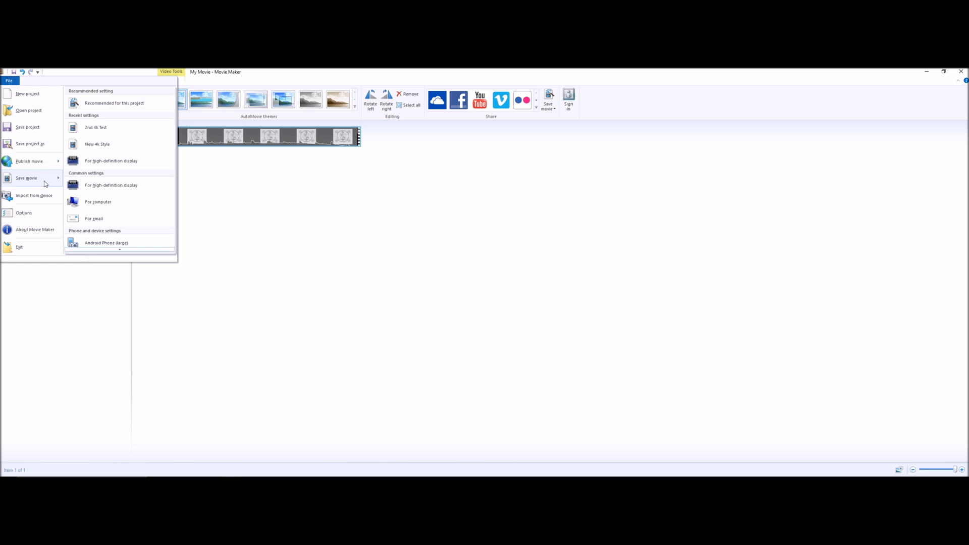
{"action": "mouse_move", "coordinate": [111, 161]}
{"action": "left_click", "coordinate": [104, 144]}
{"action": "left_click", "coordinate": [424, 260]}
{"action": "left_click", "coordinate": [9, 81]}
{"action": "scroll", "coordinate": [128, 201], "scroll_direction": "down", "scroll_amount": 2}
{"action": "scroll", "coordinate": [132, 209], "scroll_direction": "down", "scroll_amount": 2}
{"action": "scroll", "coordinate": [131, 211], "scroll_direction": "down", "scroll_amount": 2}
{"action": "scroll", "coordinate": [131, 211], "scroll_direction": "down", "scroll_amount": 2}
{"action": "scroll", "coordinate": [133, 210], "scroll_direction": "down", "scroll_amount": 2}
{"action": "scroll", "coordinate": [131, 211], "scroll_direction": "down", "scroll_amount": 1}
{"action": "scroll", "coordinate": [130, 211], "scroll_direction": "down", "scroll_amount": 1}
{"action": "scroll", "coordinate": [131, 212], "scroll_direction": "down", "scroll_amount": 1}
{"action": "scroll", "coordinate": [131, 211], "scroll_direction": "down", "scroll_amount": 1}
{"action": "scroll", "coordinate": [131, 211], "scroll_direction": "down", "scroll_amount": 1}
Create a custom save setting with width 1920, height 1080 and 60 fps.
{"action": "left_click", "coordinate": [111, 245]}
{"action": "left_click_drag", "start_coordinate": [479, 237], "coordinate": [465, 236]}
{"action": "type", "text": "3840"}
{"action": "double_click", "coordinate": [478, 240]}
{"action": "type", "text": "1920"}
{"action": "double_click", "coordinate": [472, 247]}
{"action": "type", "text": "1080"}
{"action": "double_click", "coordinate": [480, 266]}
{"action": "type", "text": "60"}
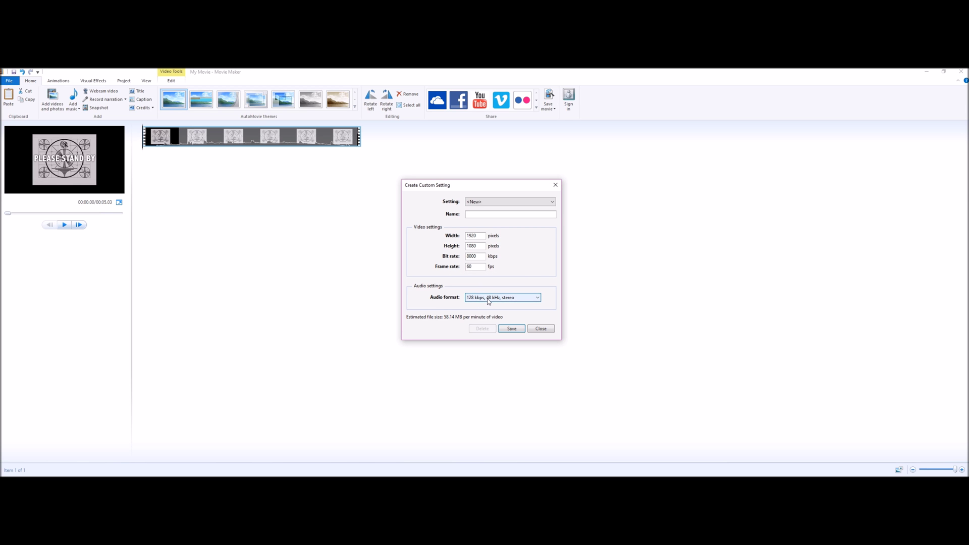
{"action": "type", "text": "Chan"}
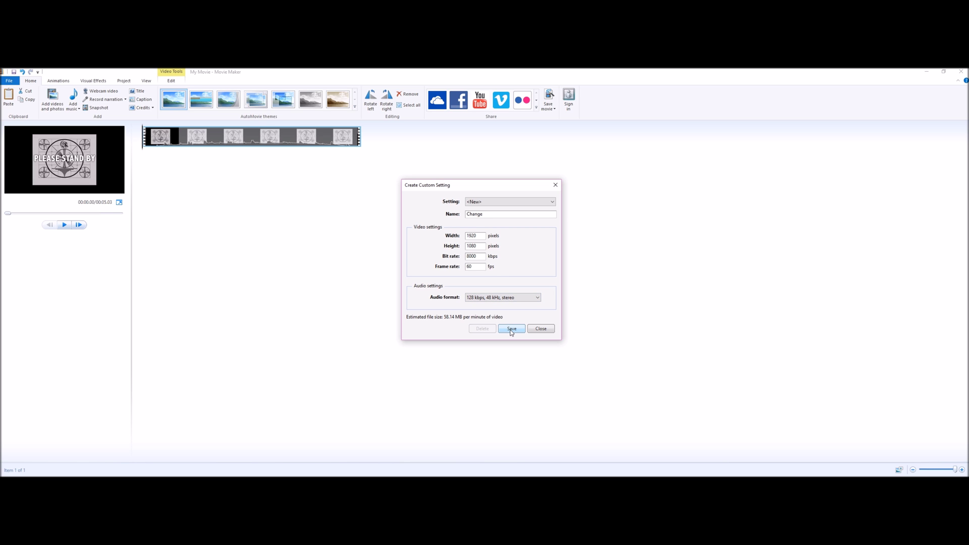